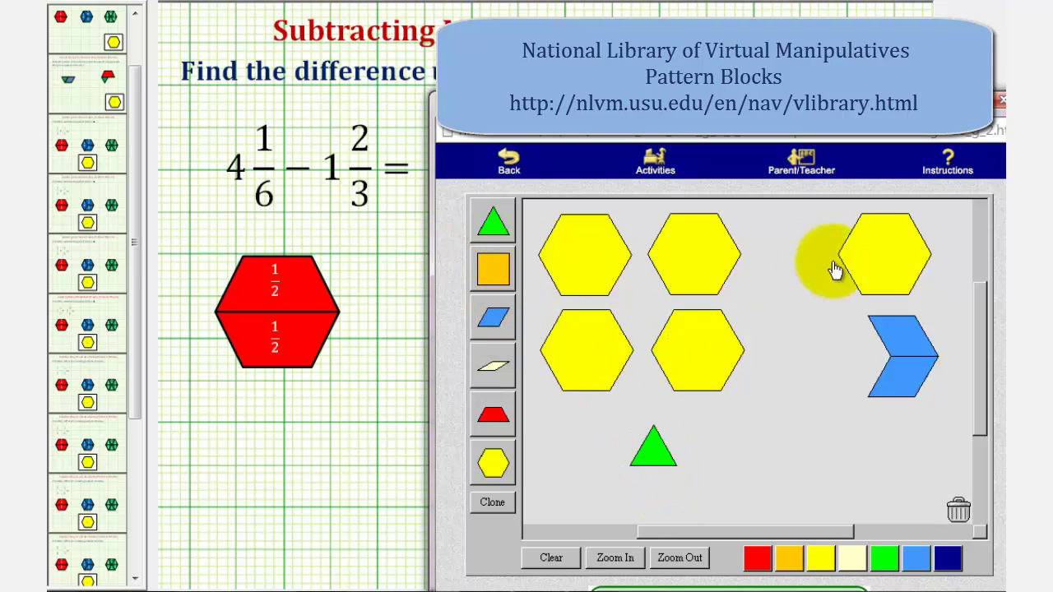
Step: Select, deselect and reselect the top-right yellow hexagon of the 4 1/6 − 1 2/3 model
click(890, 261)
click(895, 304)
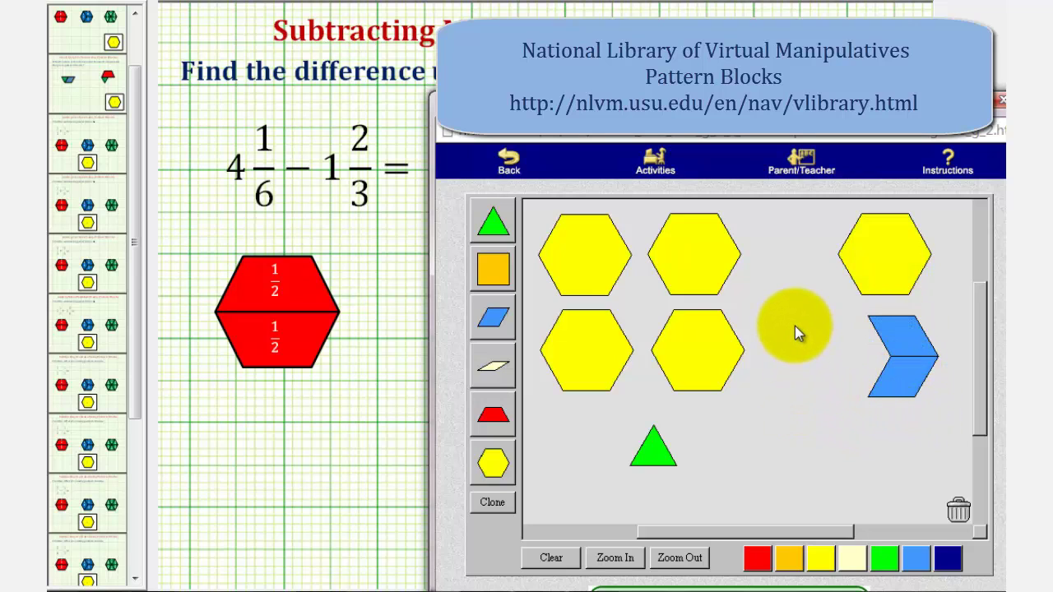
click(872, 263)
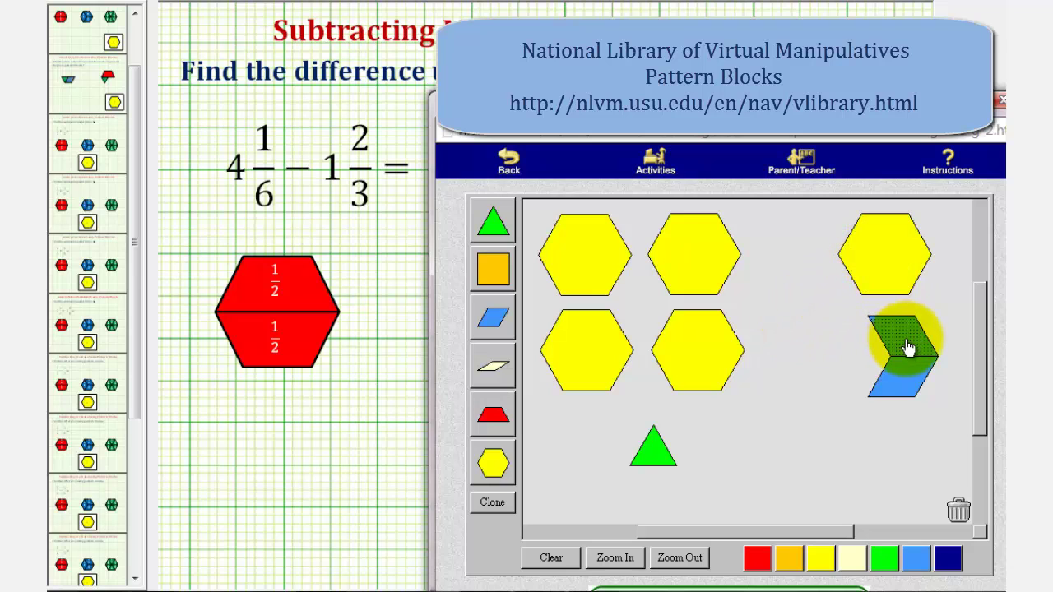
Step: Drag the green piece off the blue chevron so both blue rhombi show
click(910, 395)
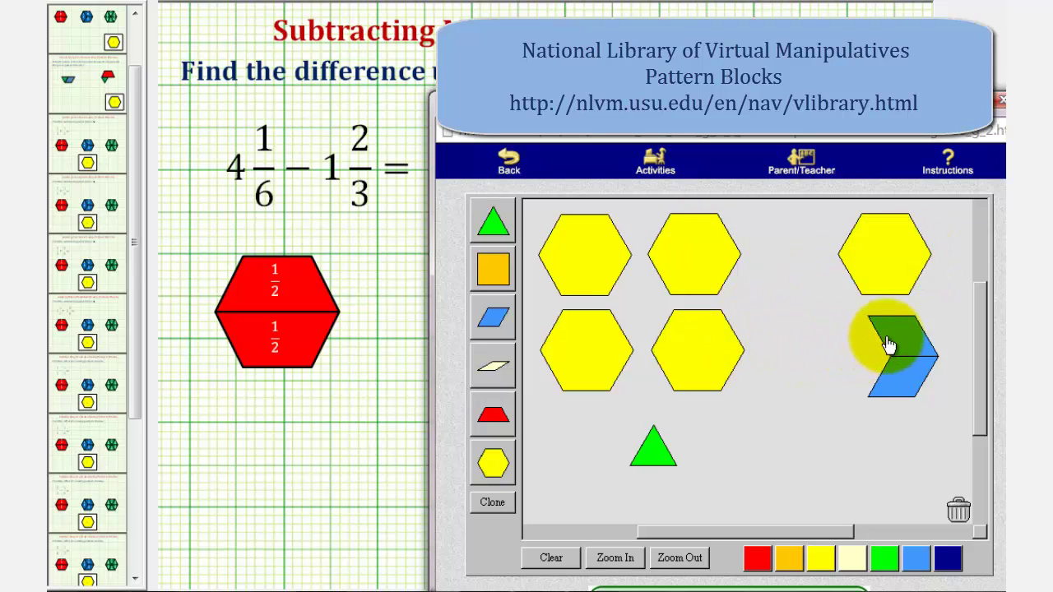
drag(888, 346, 829, 379)
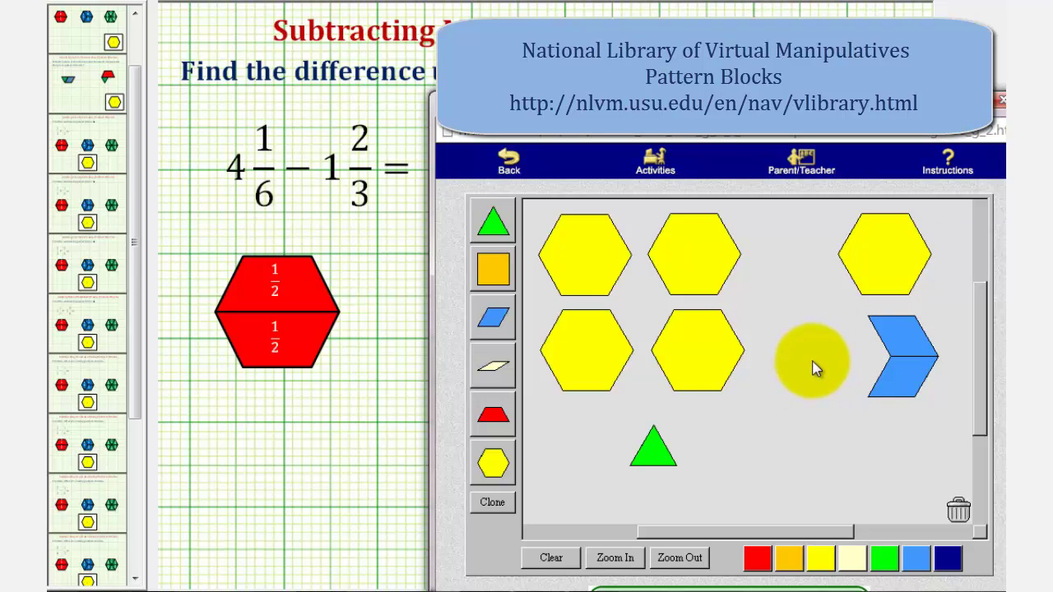
Step: Trade the second-row middle yellow hexagon for three blue rhombi and trash the hexagon
click(712, 363)
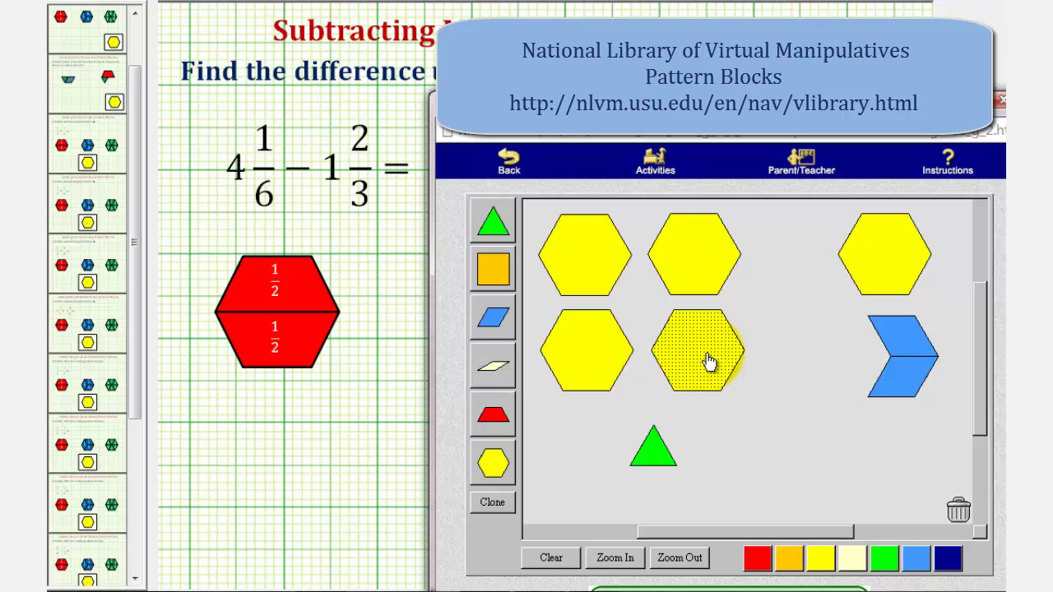
drag(698, 351, 779, 422)
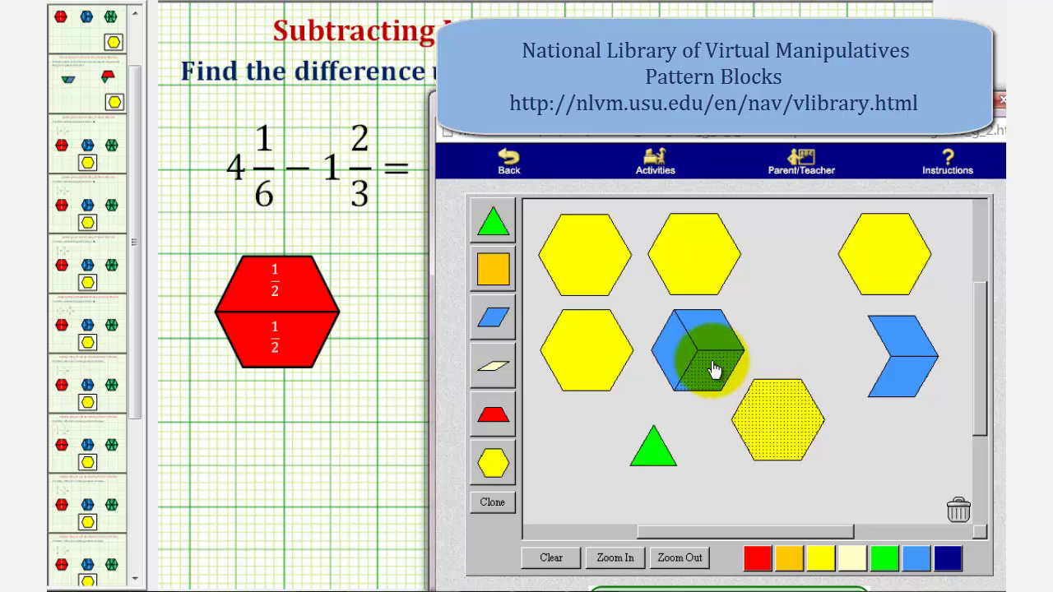
drag(790, 406, 960, 507)
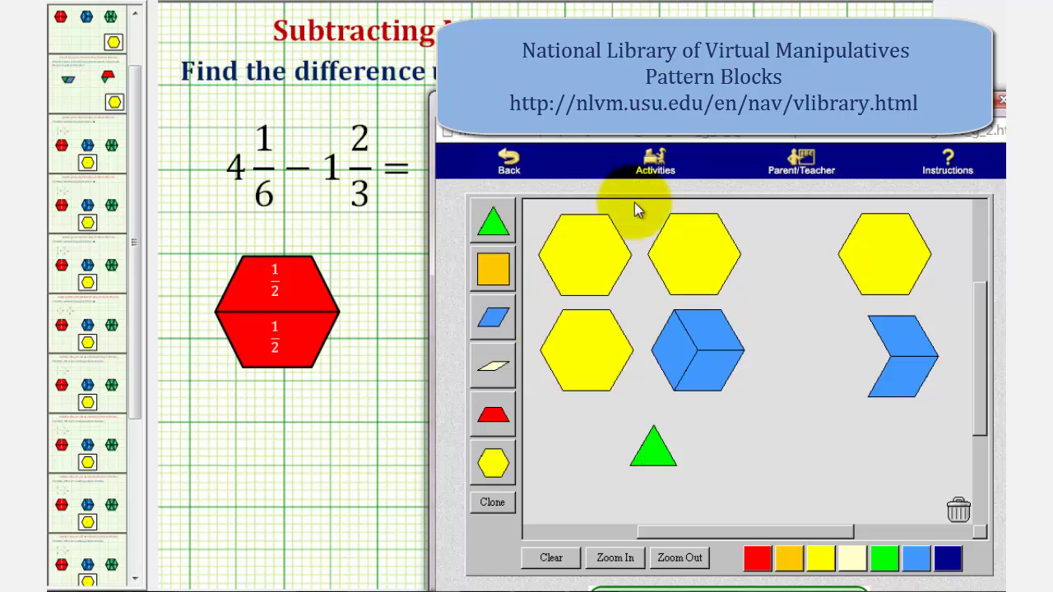
Step: Remove the hexagon, extra rhombi and chevron, leaving two hexagons, one rhombus and one triangle
drag(642, 261, 961, 510)
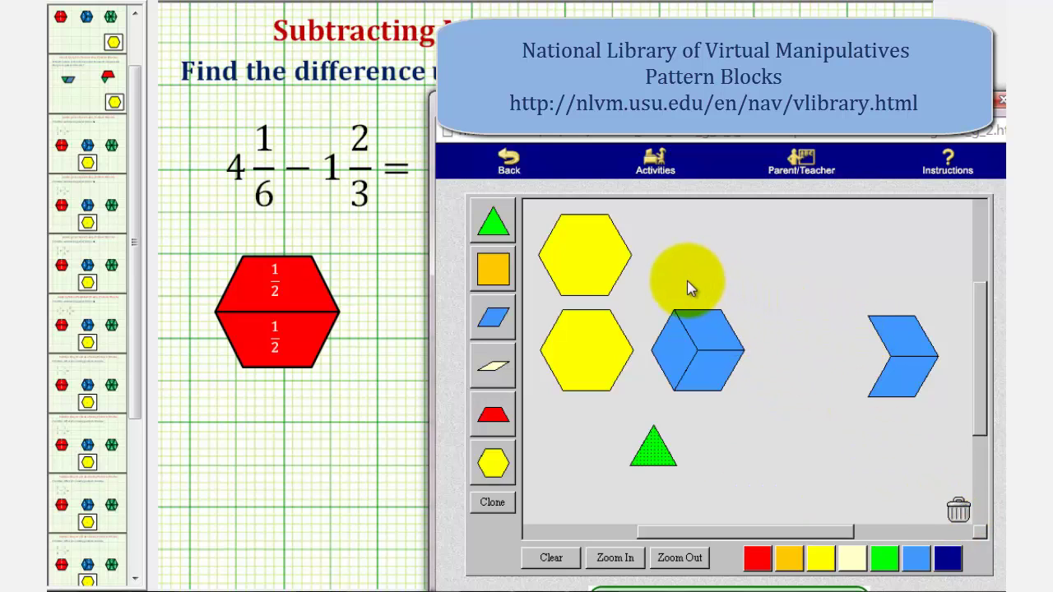
mouse_move(668, 291)
mouse_down()
mouse_move(673, 374)
mouse_move(696, 401)
mouse_move(941, 422)
mouse_move(928, 433)
mouse_move(958, 508)
mouse_up()
click(546, 287)
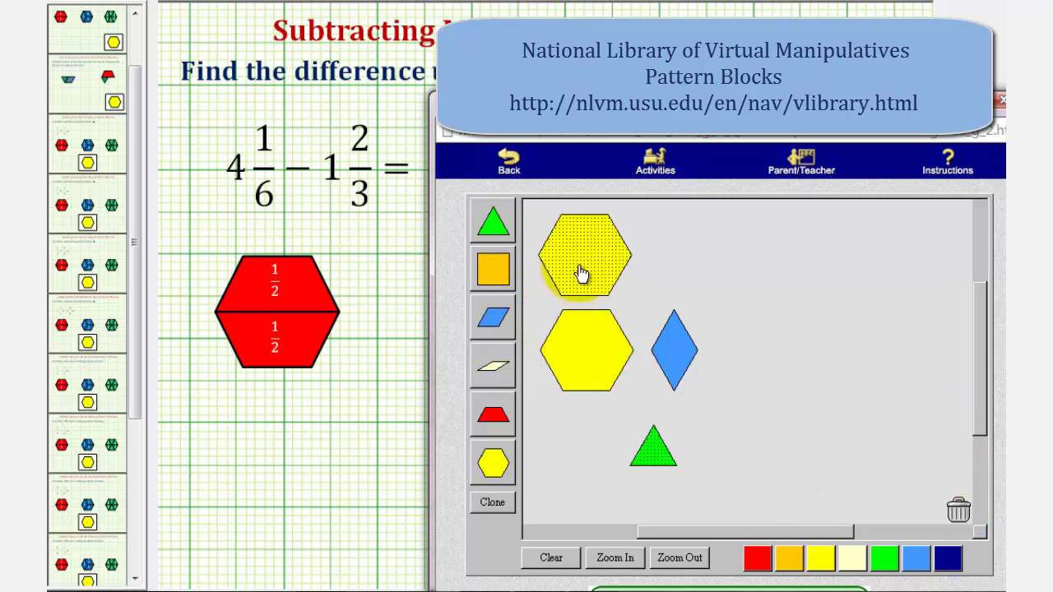
click(584, 359)
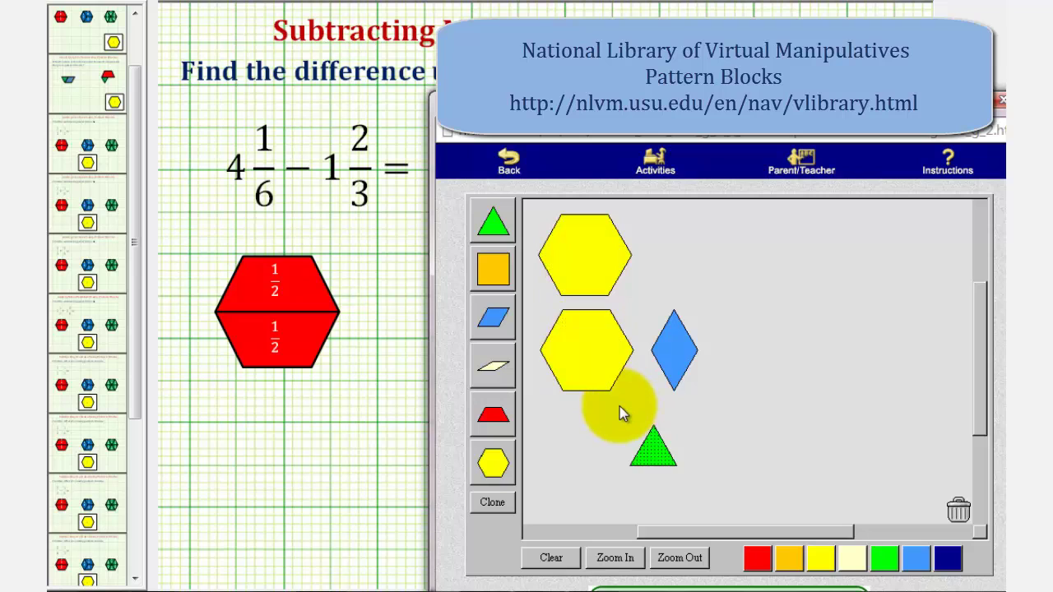
click(664, 352)
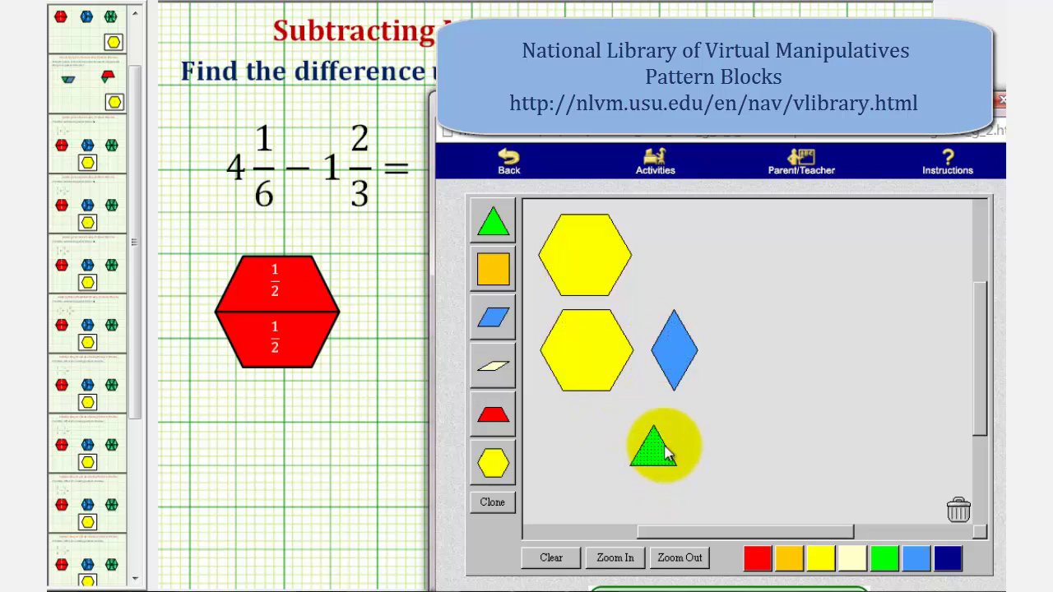
click(665, 383)
Step: Replace the blue rhombus and green triangle with one red trapezoid, then go back to the slide
drag(658, 449, 723, 399)
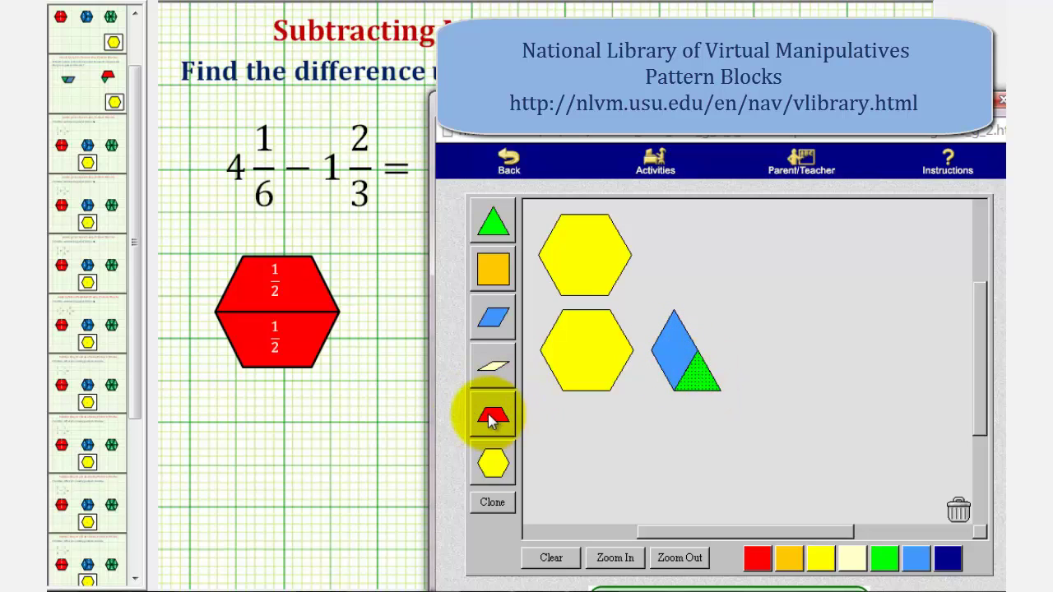
drag(491, 420, 622, 312)
click(603, 264)
click(595, 389)
click(688, 383)
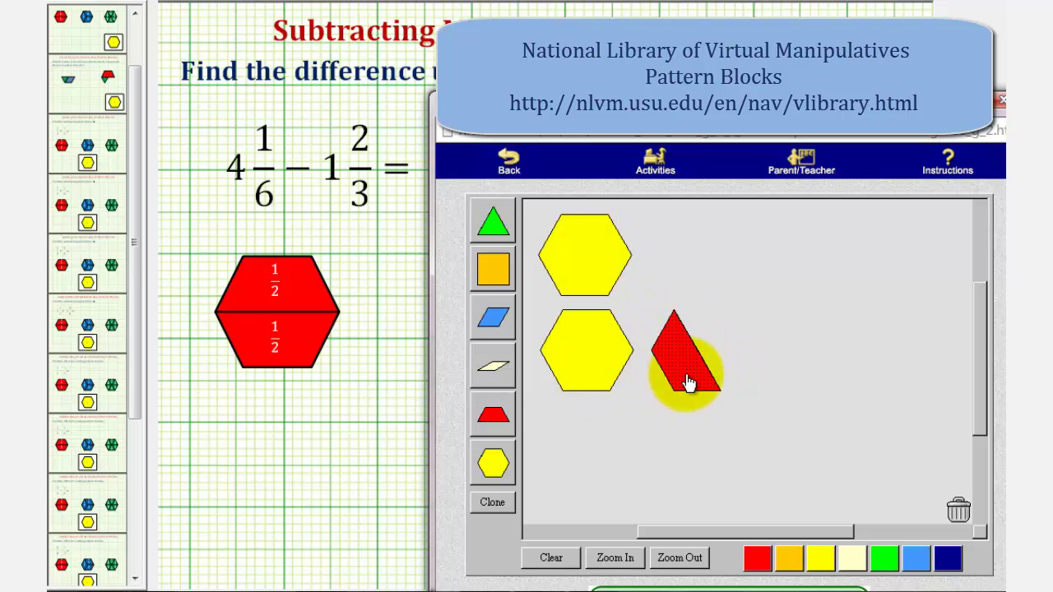
click(367, 462)
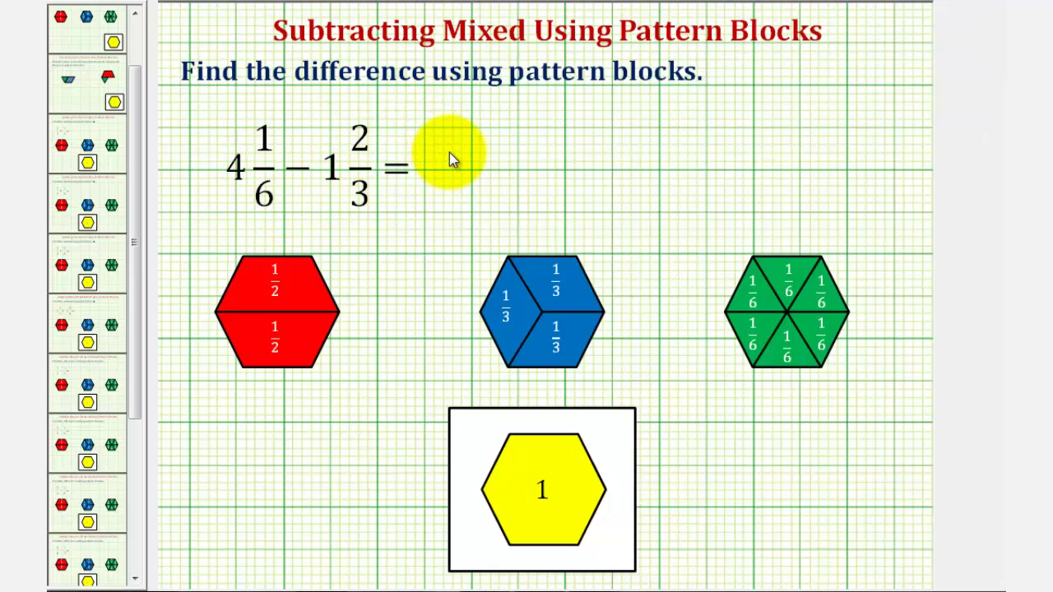
Step: Write 2 1/2 after the equals sign and restore the Pattern Blocks window
drag(440, 150, 469, 176)
drag(503, 125, 521, 176)
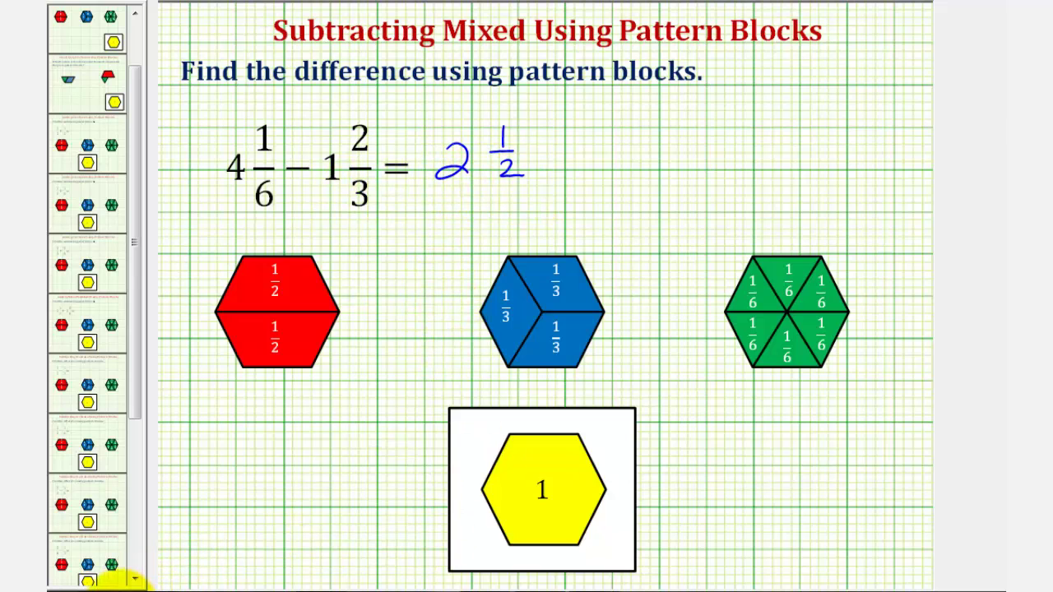
click(134, 583)
click(623, 284)
click(674, 354)
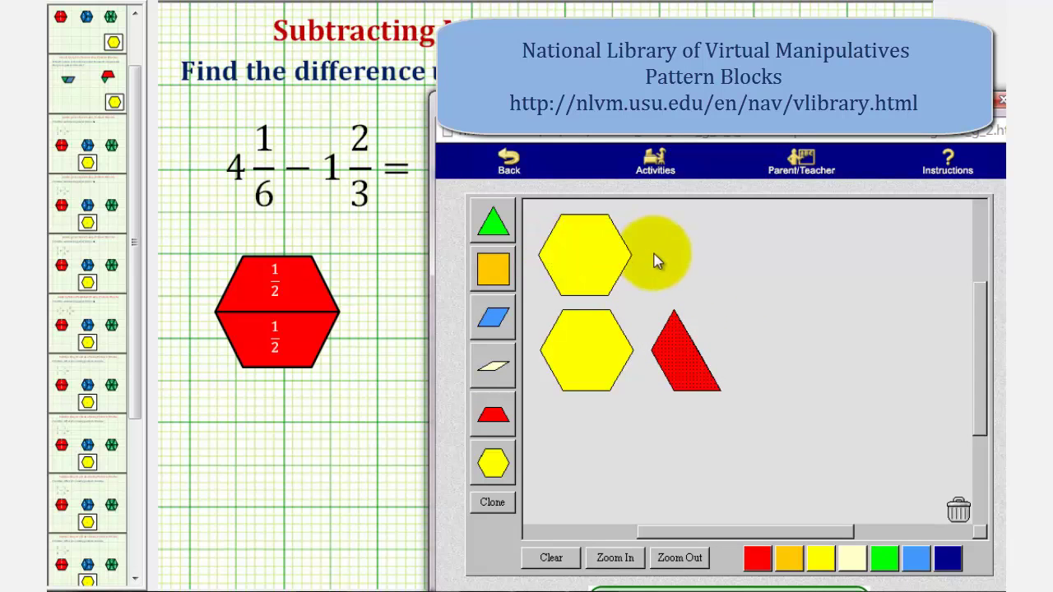
Step: Fit red trapezoids onto the top hexagon's lower half and the lower hexagon's top half
drag(493, 415, 782, 399)
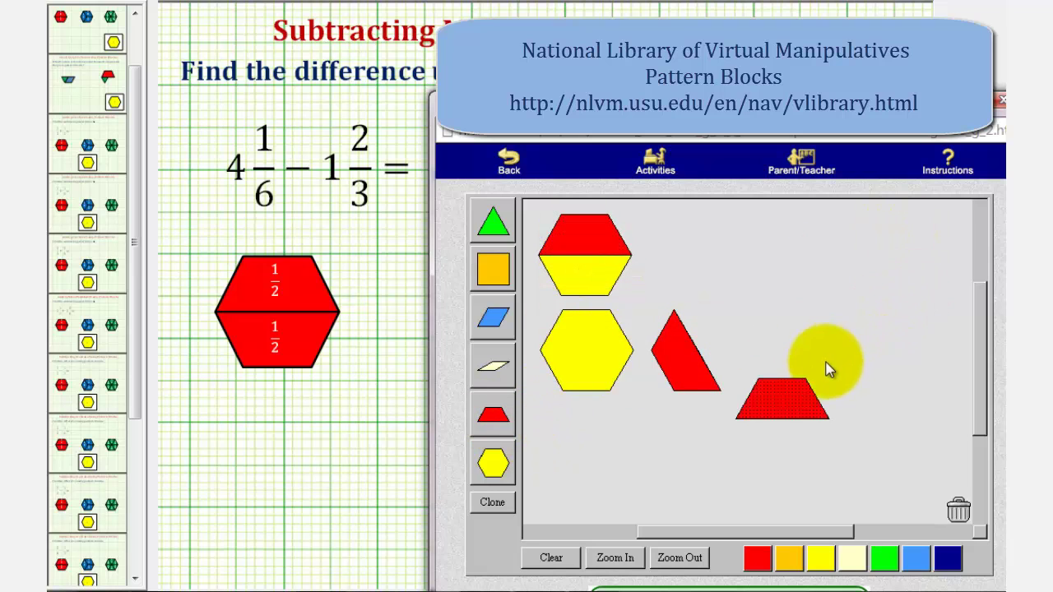
drag(831, 424, 567, 268)
click(599, 348)
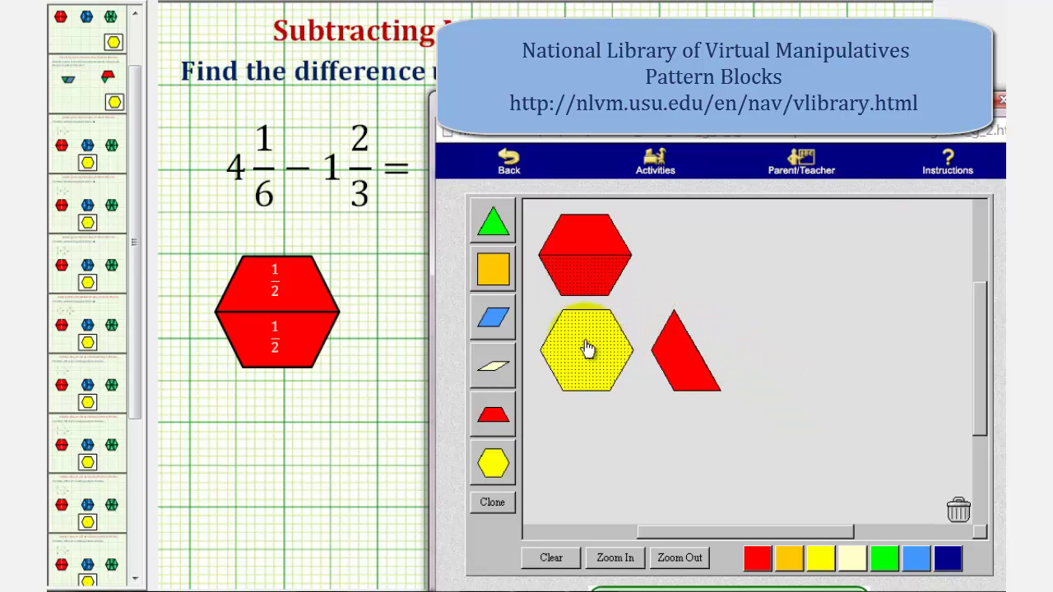
click(496, 417)
drag(765, 356, 595, 335)
click(496, 414)
Step: Cover the lower hexagon's bottom half with a red trapezoid and return to the worksheet slide
click(755, 372)
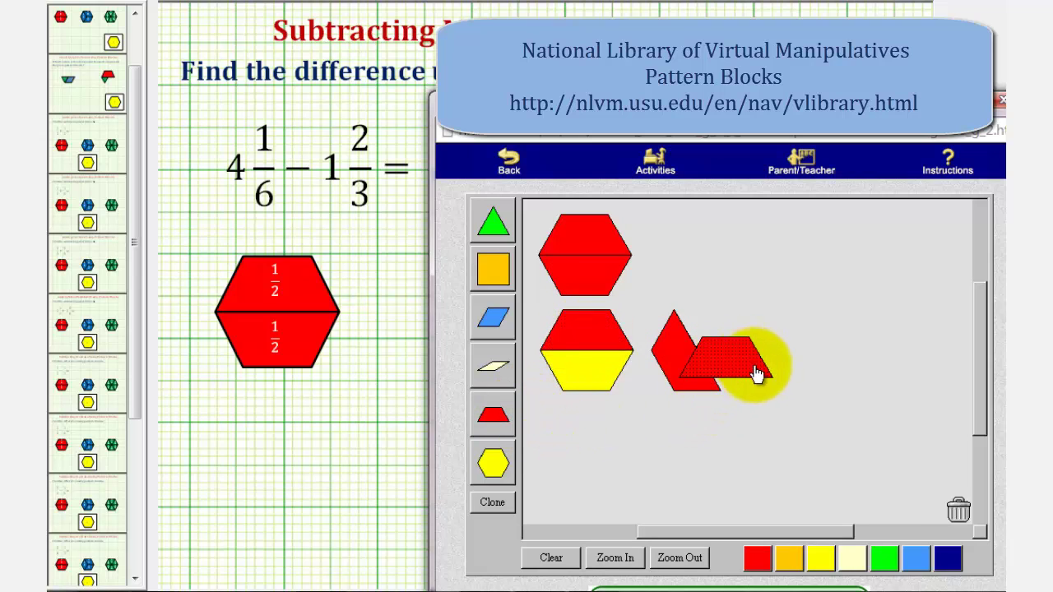
drag(764, 375, 622, 361)
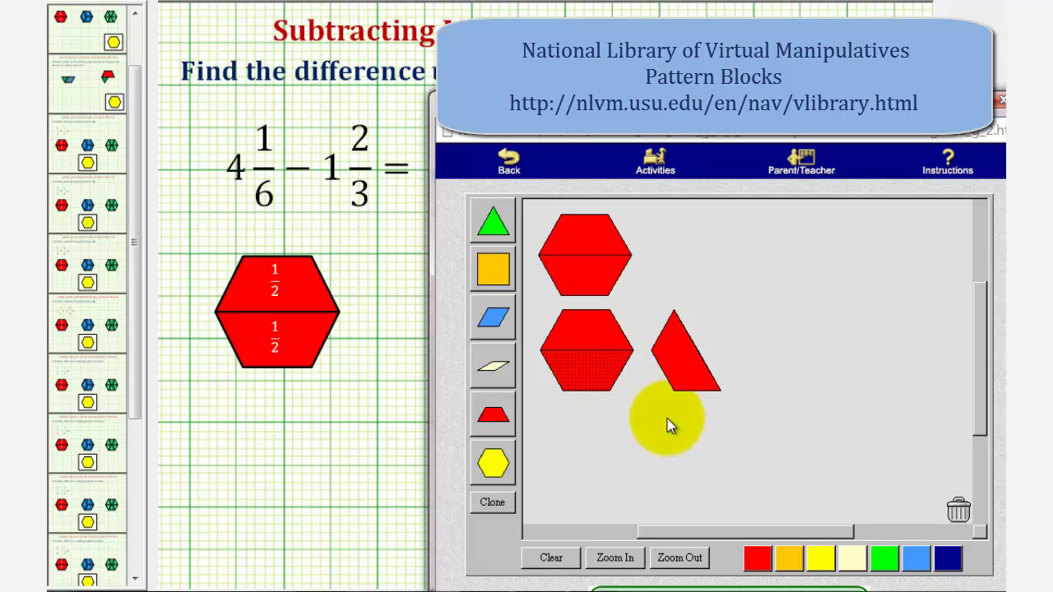
click(598, 289)
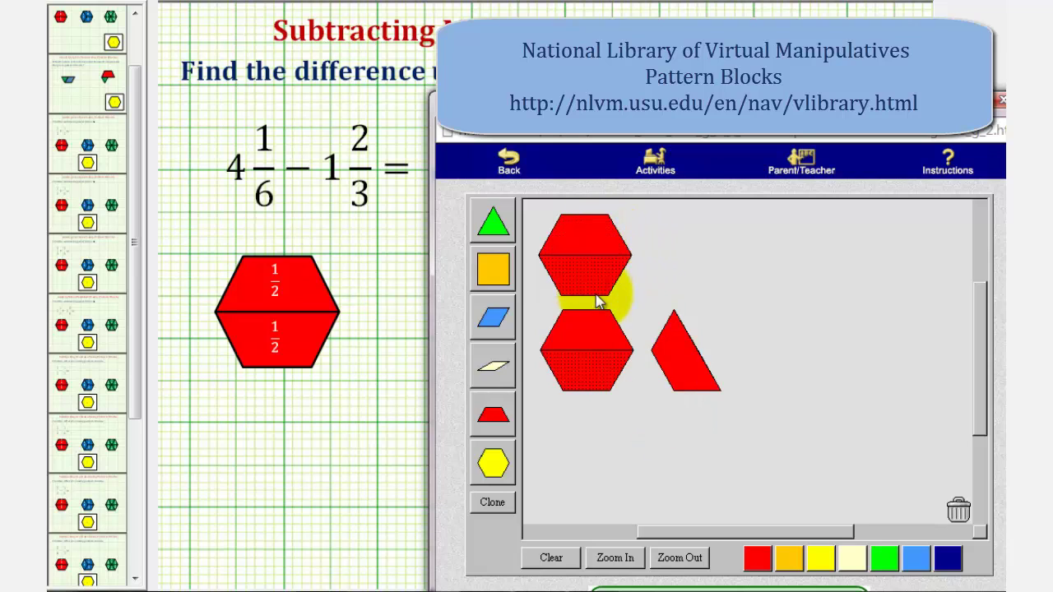
click(587, 353)
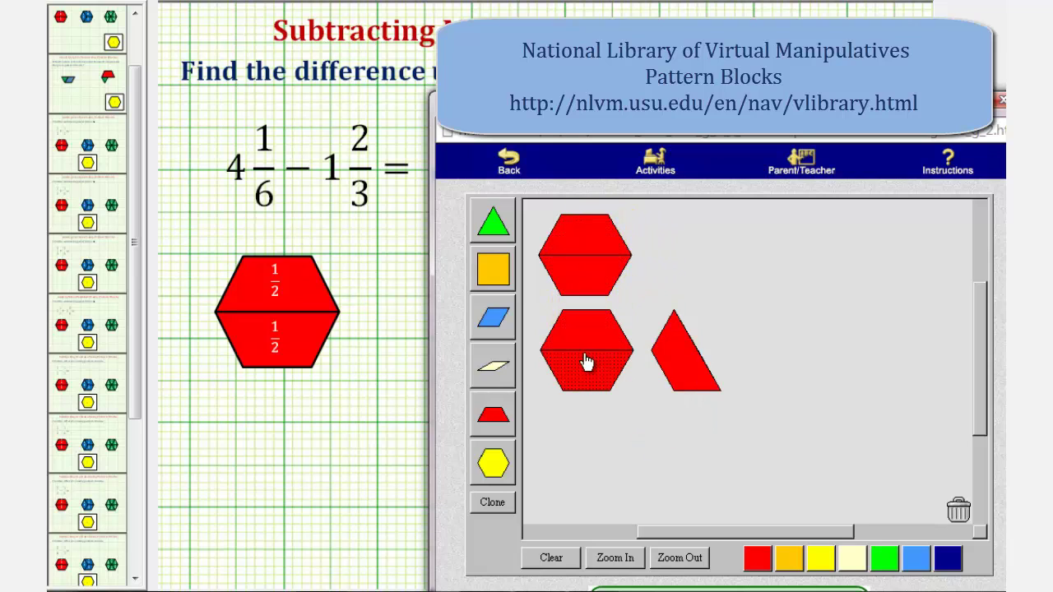
click(696, 369)
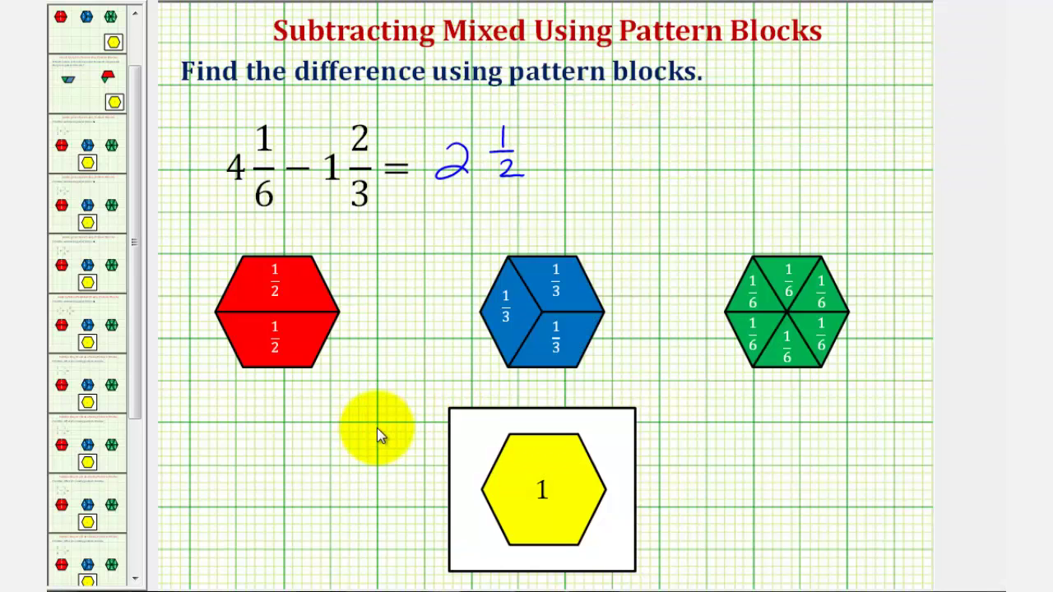
click(371, 430)
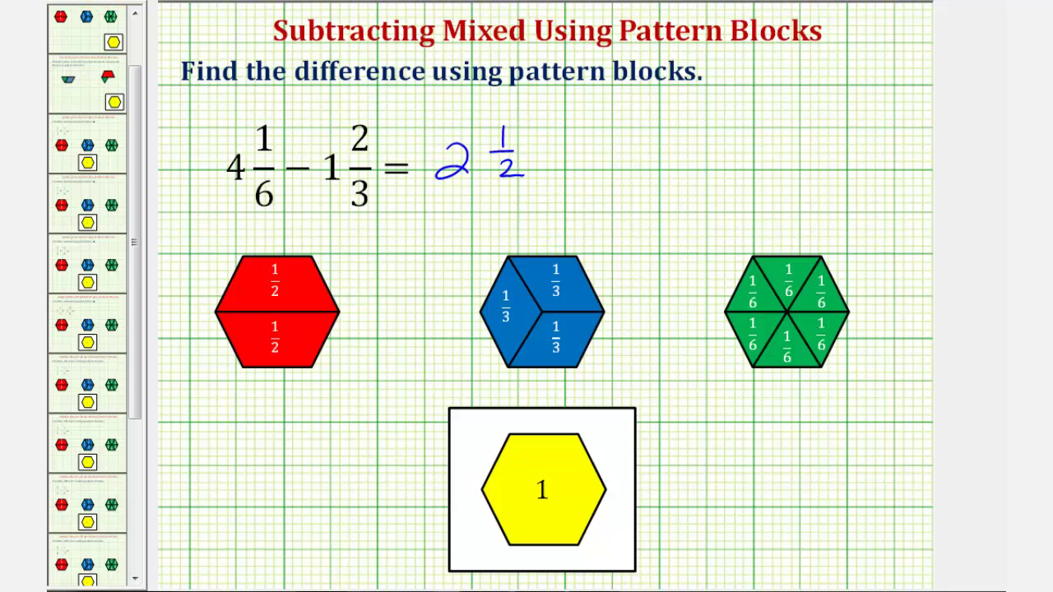
Step: Write '= 5/2' after 2 1/2
drag(550, 151, 564, 150)
drag(551, 158, 565, 156)
mouse_move(614, 125)
mouse_down()
mouse_move(606, 146)
mouse_move(631, 122)
mouse_move(632, 175)
mouse_up()
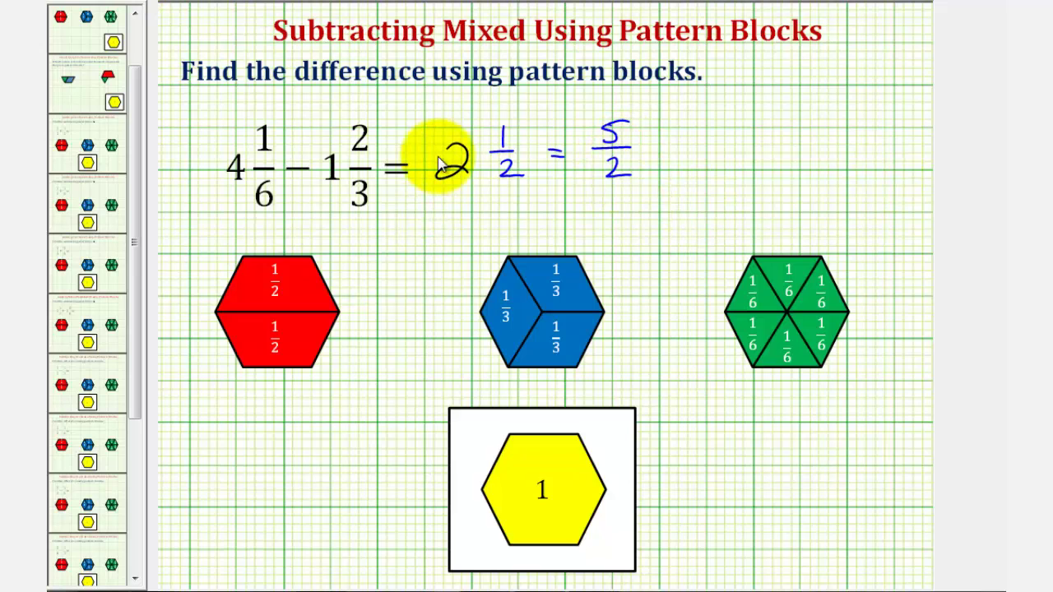
Step: Draw green braces labelling 2 1/2 'mixed number' and 5/2 'improper fraction'
mouse_move(414, 191)
mouse_down()
mouse_move(488, 202)
mouse_move(536, 189)
mouse_up()
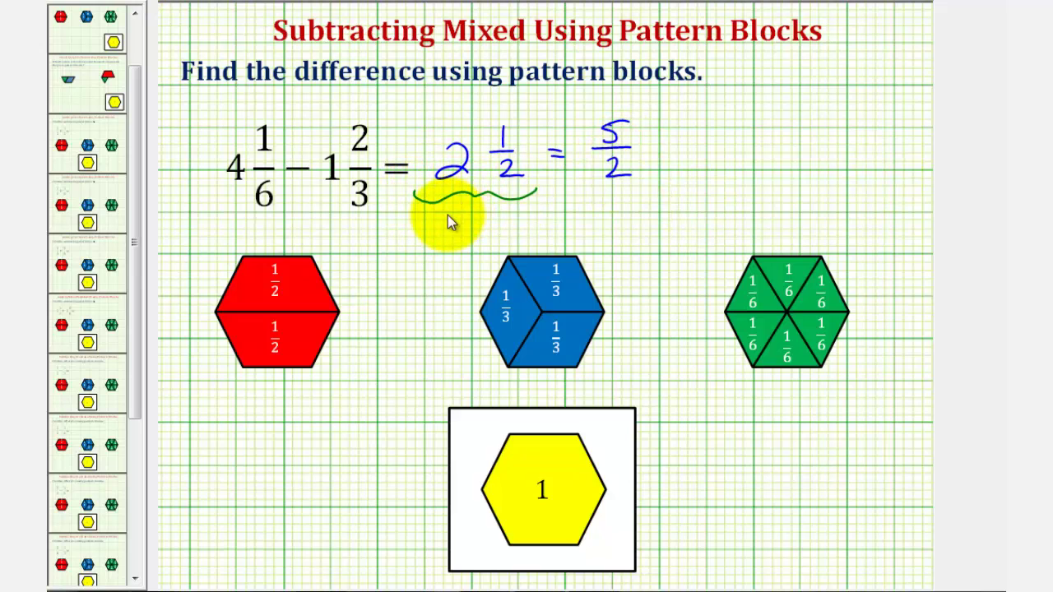
drag(401, 216, 555, 220)
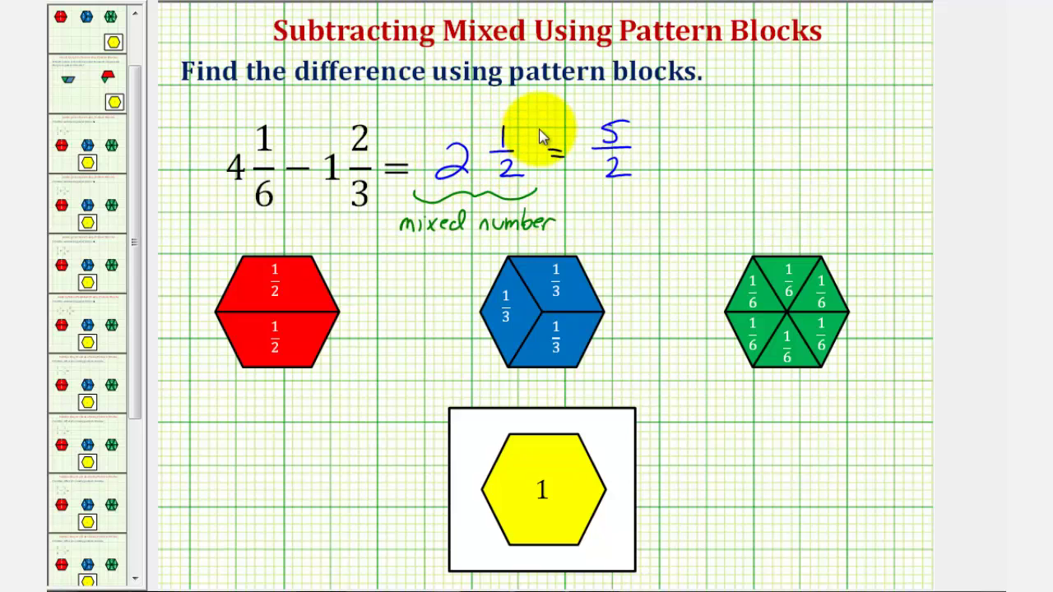
drag(592, 189, 696, 188)
drag(610, 212, 696, 212)
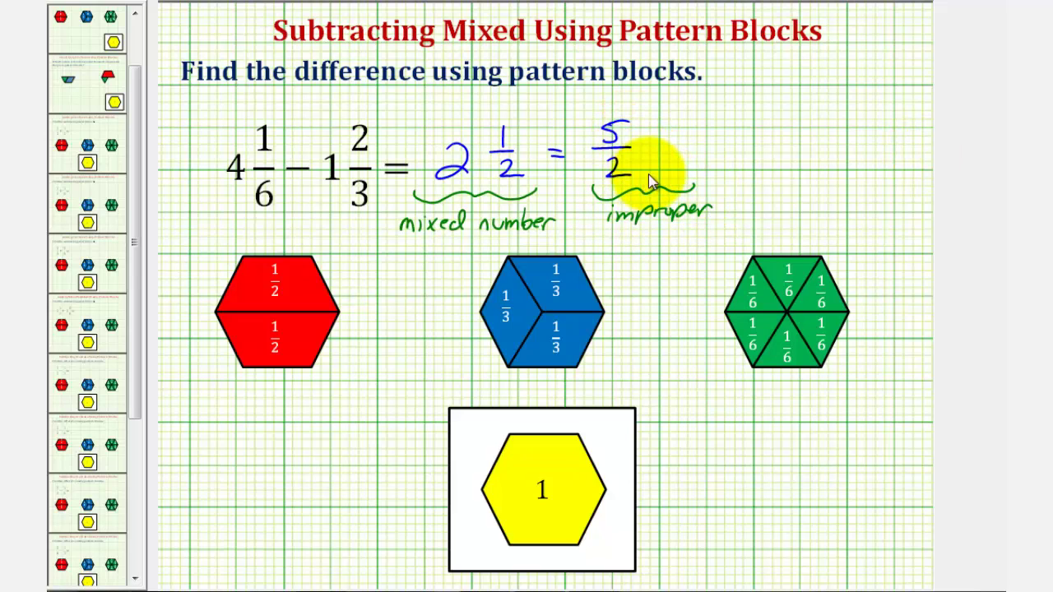
drag(635, 238, 719, 244)
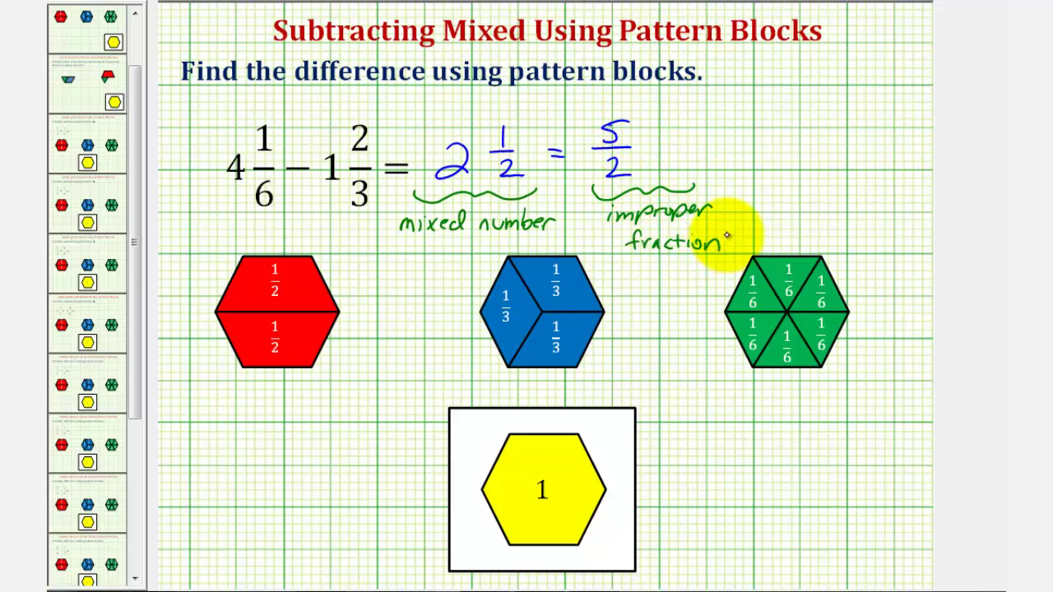